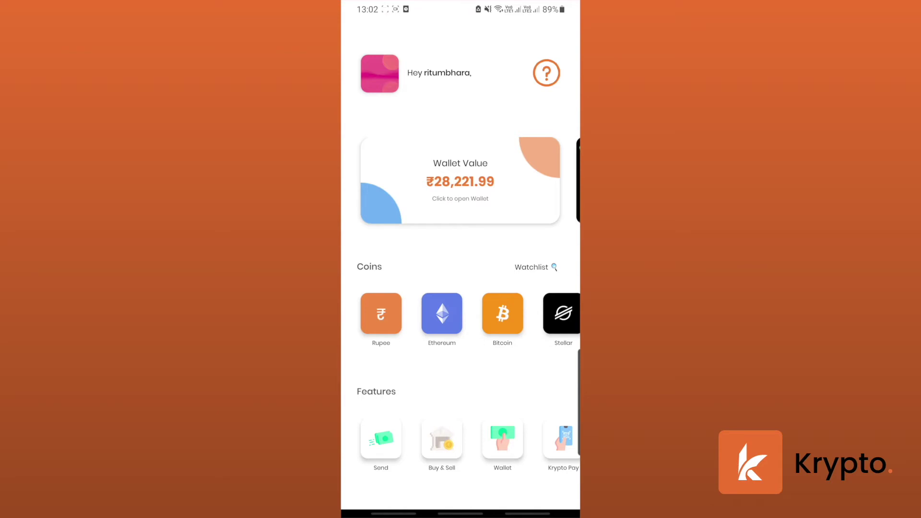
# - Open the BTC wallet from Wallet Value and start a Bitcoin send
pyautogui.click(460, 180)
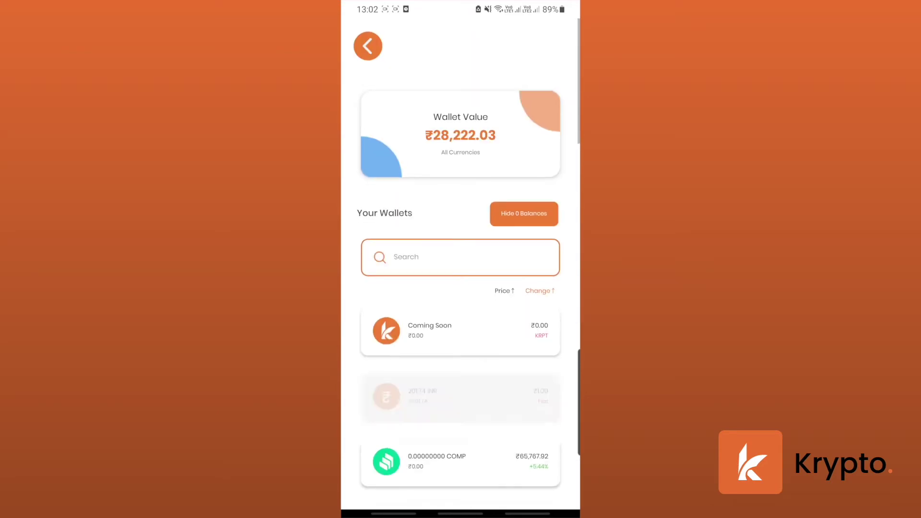
pyautogui.scroll(-5, 461, 288)
pyautogui.click(461, 206)
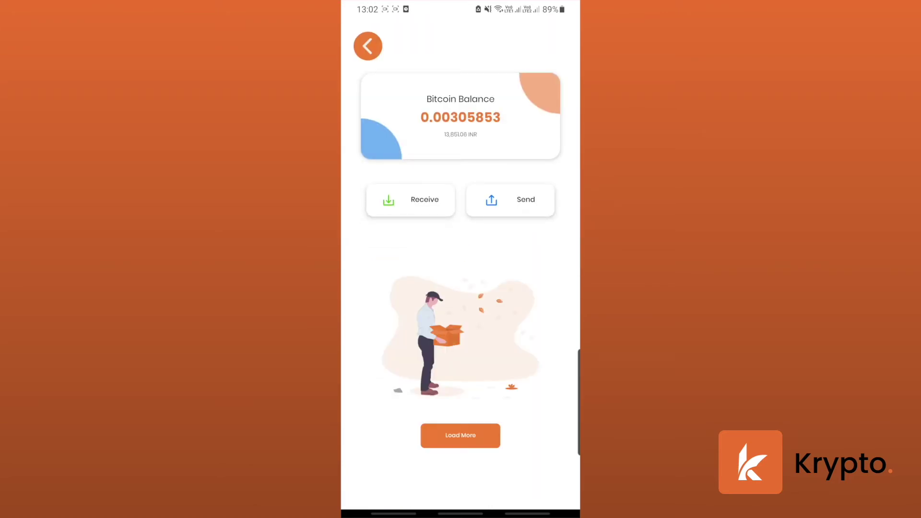
pyautogui.click(511, 199)
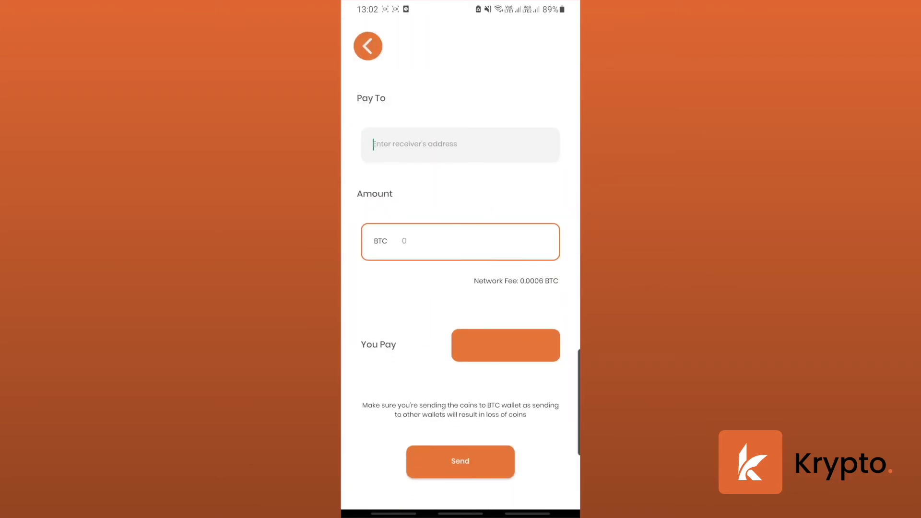
# - Paste the copied receiver address into the Pay To field and hide the keyboard
pyautogui.click(373, 144)
pyautogui.click(370, 120)
pyautogui.press('Escape')
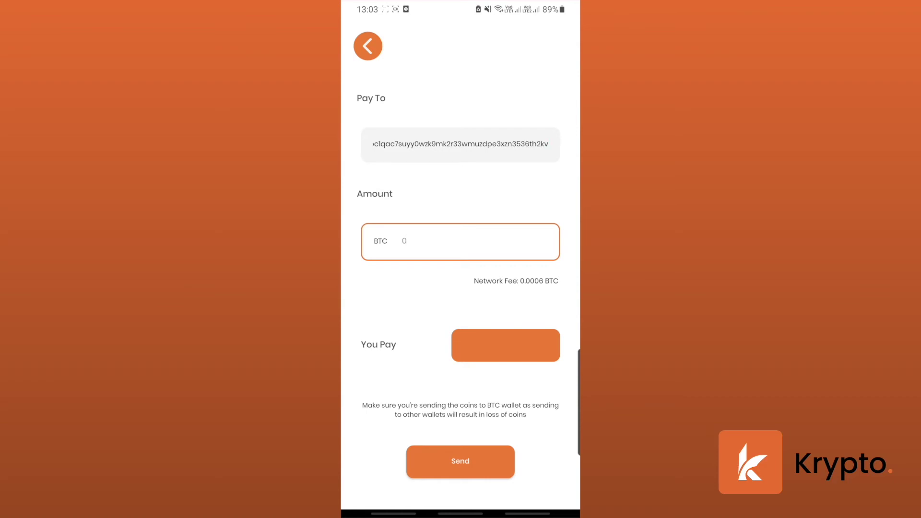
pyautogui.write('0')
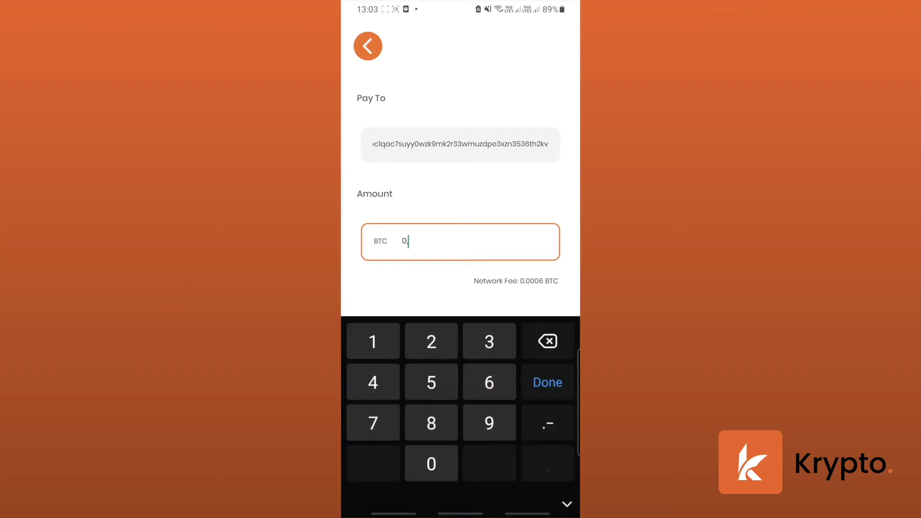
pyautogui.write('.0000')
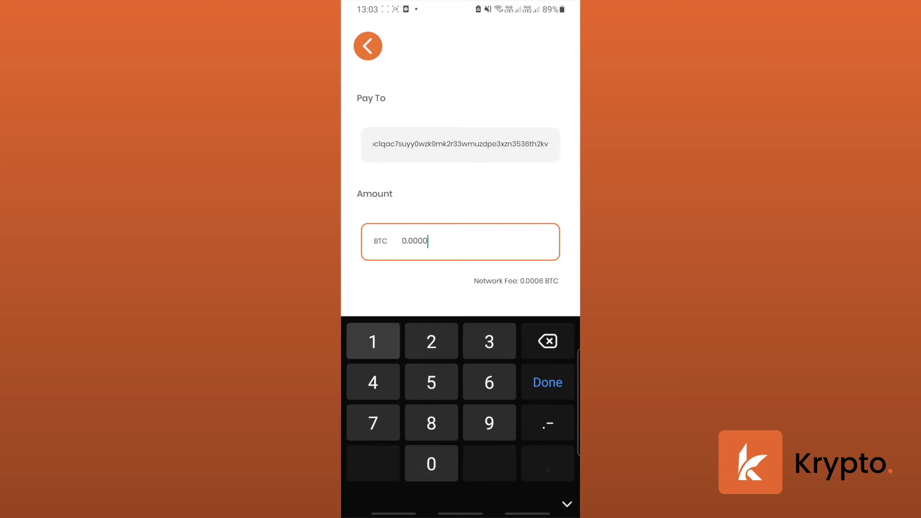
pyautogui.write('1')
# - Confirm the 0.00001 BTC amount, send the payment, and leave the form
pyautogui.click(547, 382)
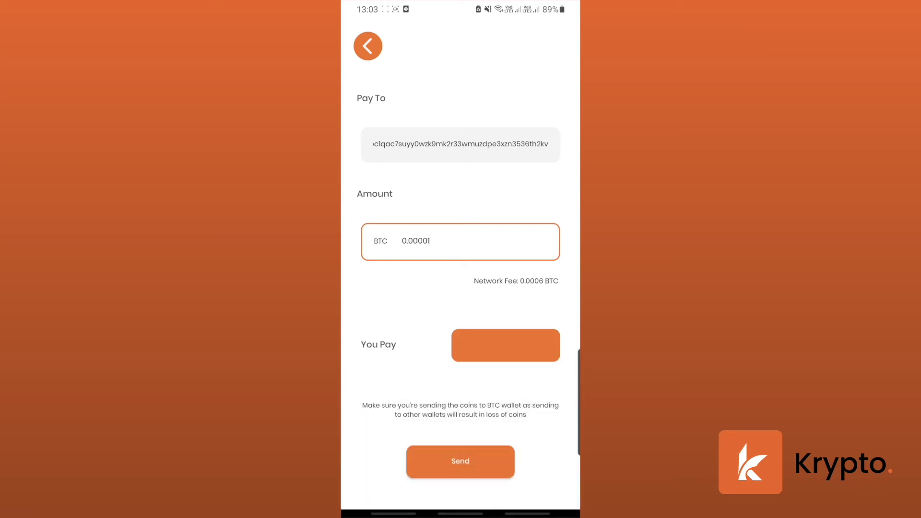
pyautogui.click(461, 461)
pyautogui.click(367, 46)
# - Go back through the coin list to the Krypto home screen
pyautogui.click(368, 46)
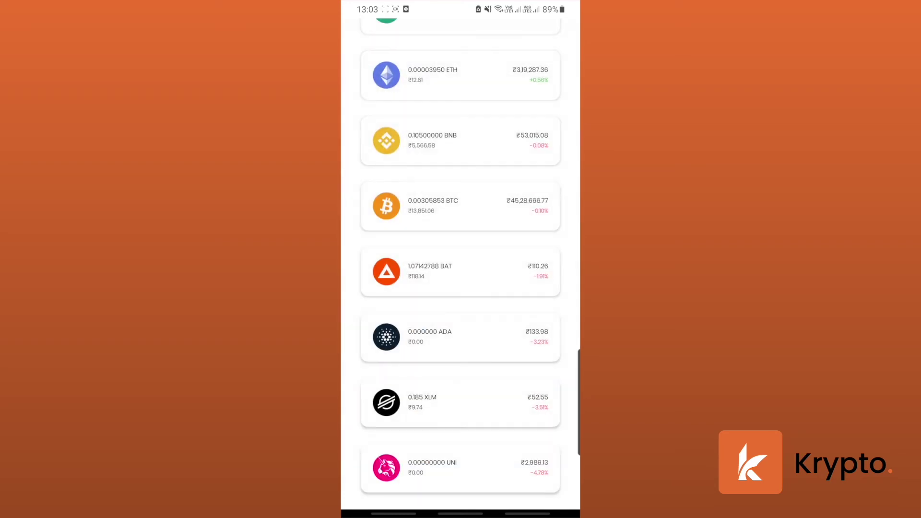
pyautogui.click(367, 32)
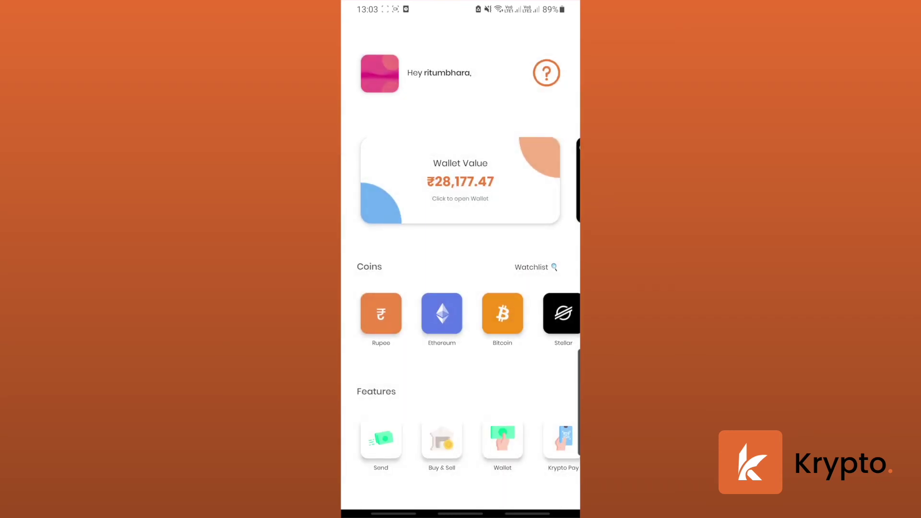